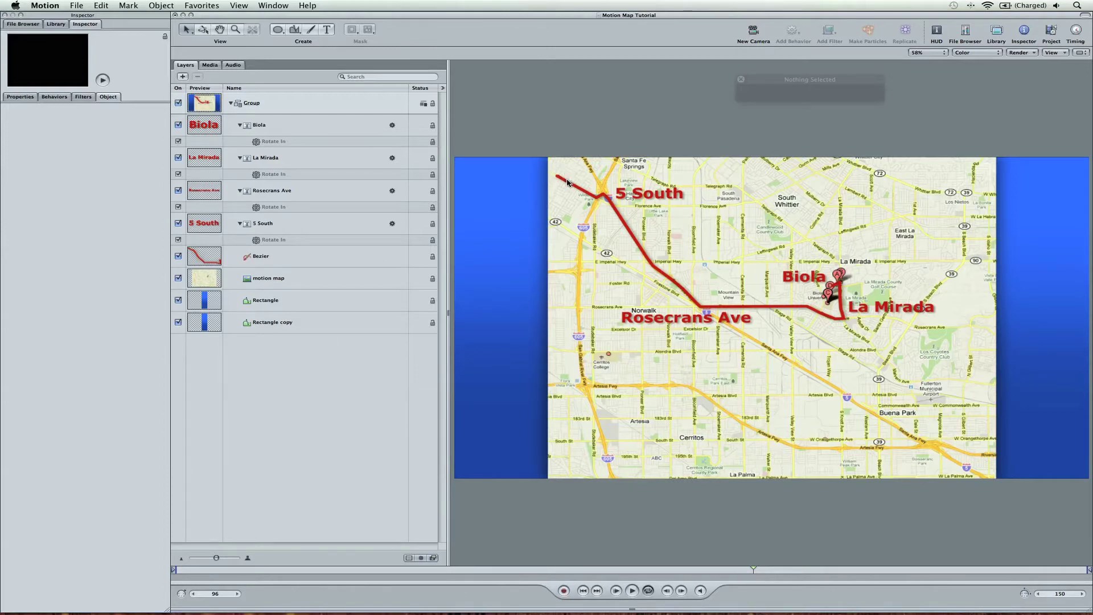
# Rewind to the start and draw a small circle at the route map's top-left.
pyautogui.click(183, 574)
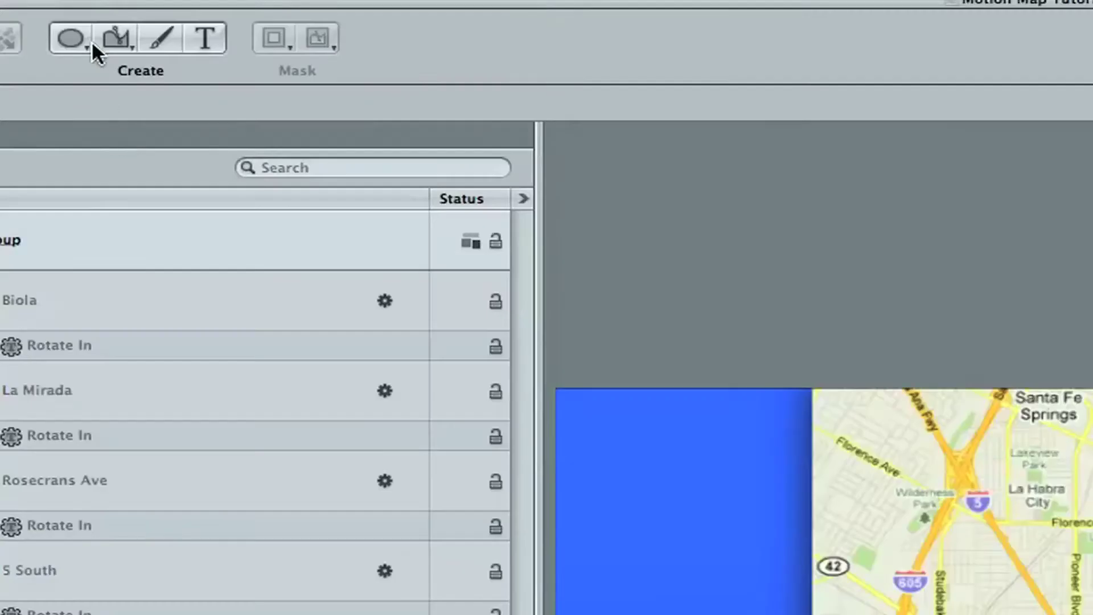
pyautogui.click(80, 37)
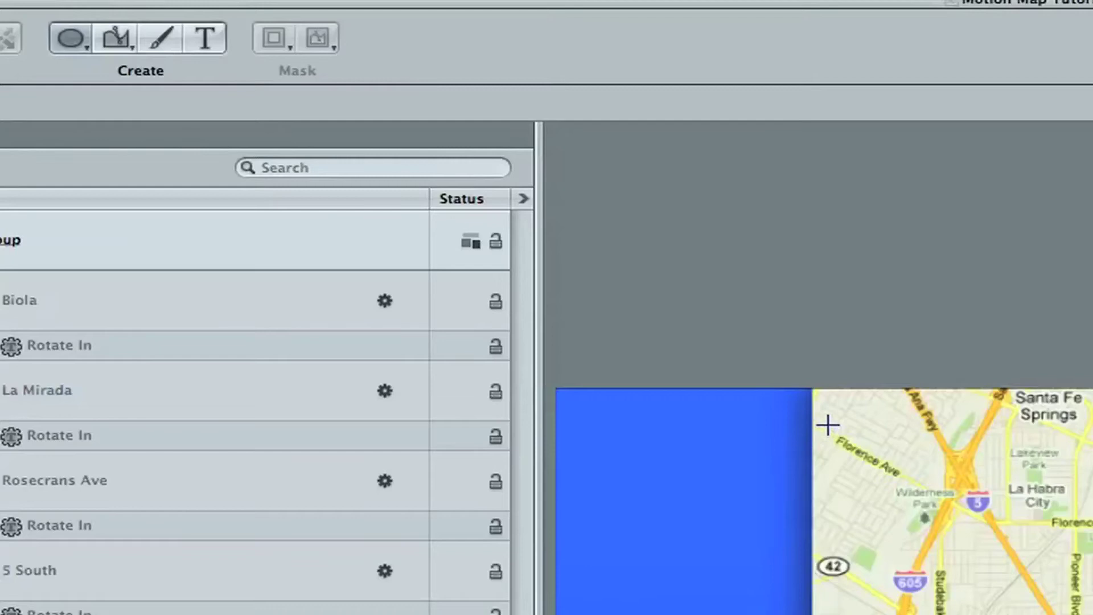
pyautogui.moveTo(840, 439); pyautogui.dragTo(868, 458)
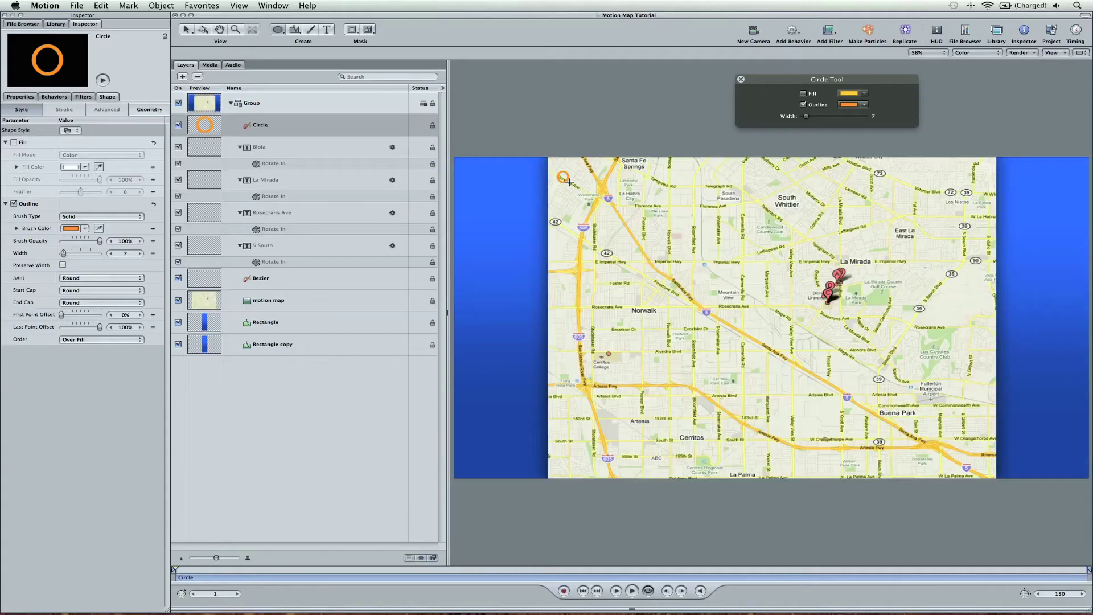
pyautogui.press('s')
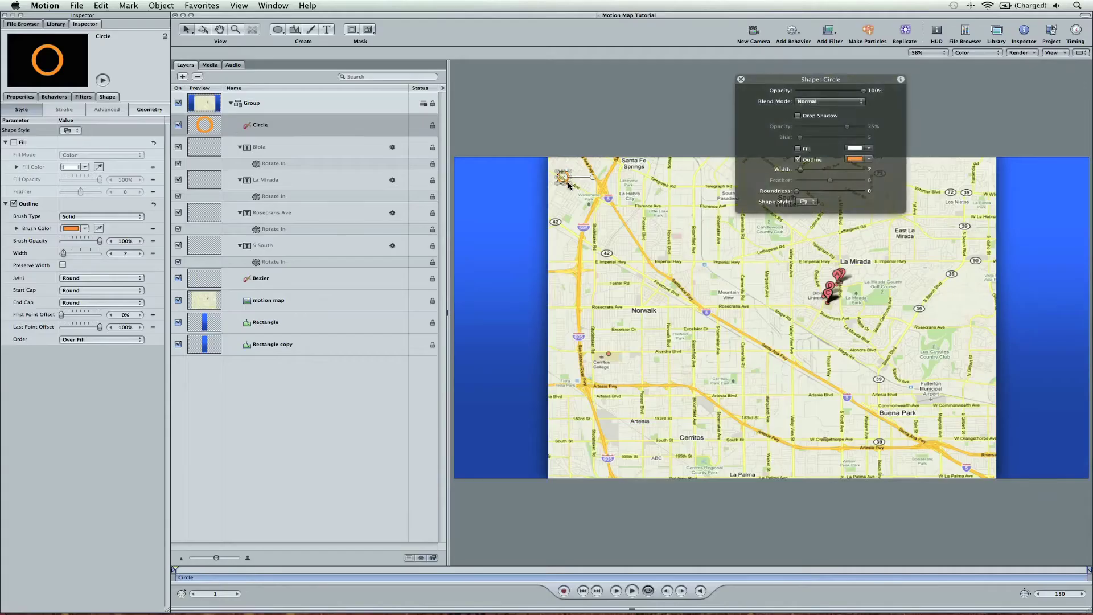
pyautogui.moveTo(570, 183); pyautogui.dragTo(563, 181)
# Give the Circle layer a red fill with no outline.
pyautogui.click(318, 128)
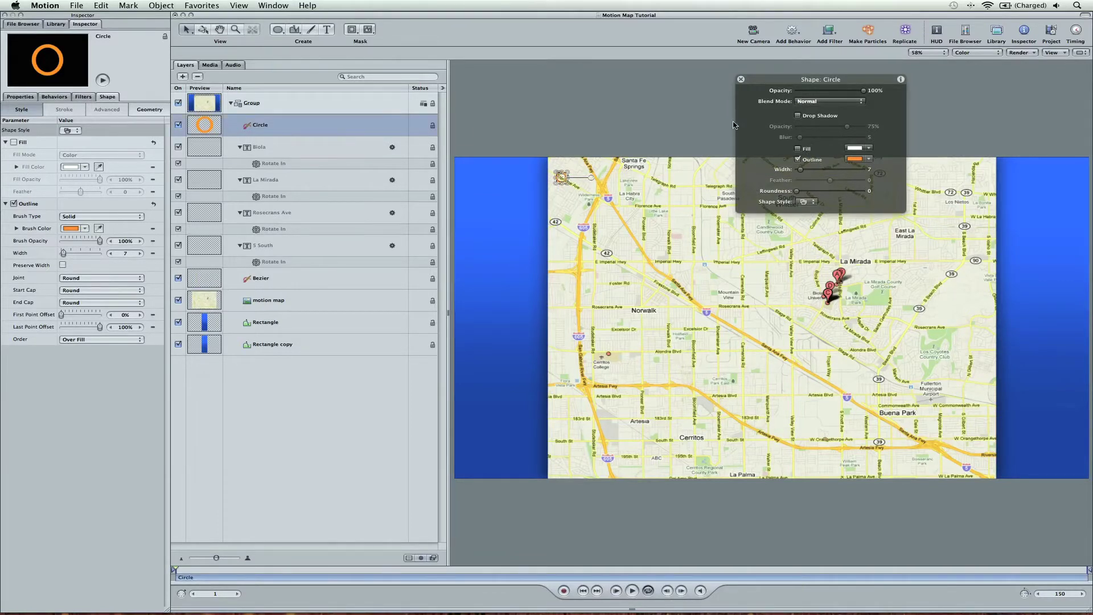
pyautogui.click(798, 149)
pyautogui.click(798, 159)
pyautogui.click(854, 148)
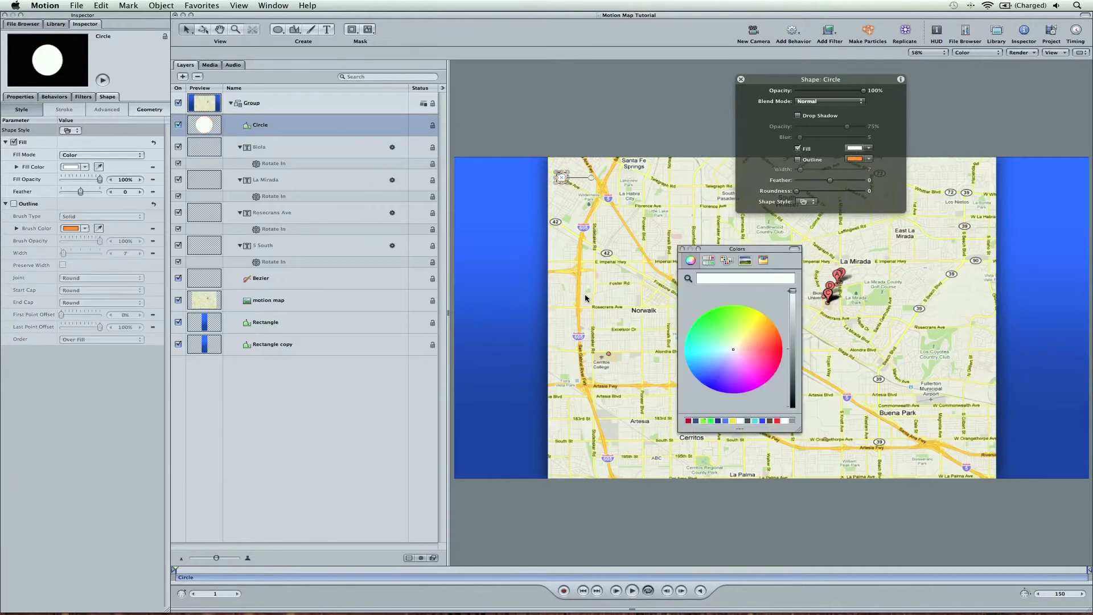
pyautogui.click(688, 420)
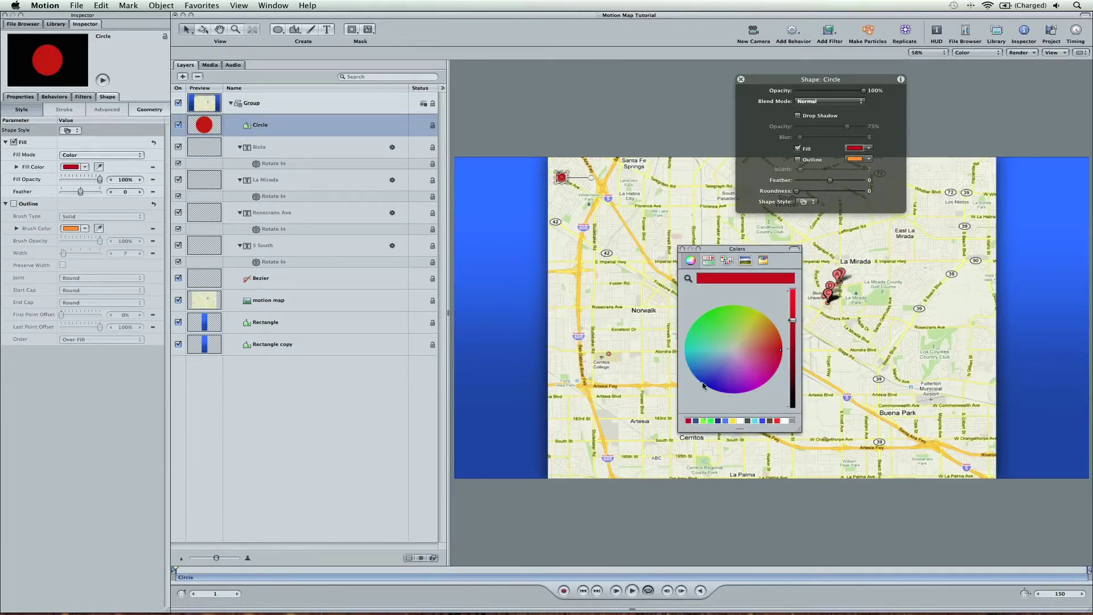
# Close the colour chooser and preview the red dot deselected.
pyautogui.click(688, 279)
pyautogui.press('Escape')
pyautogui.click(682, 249)
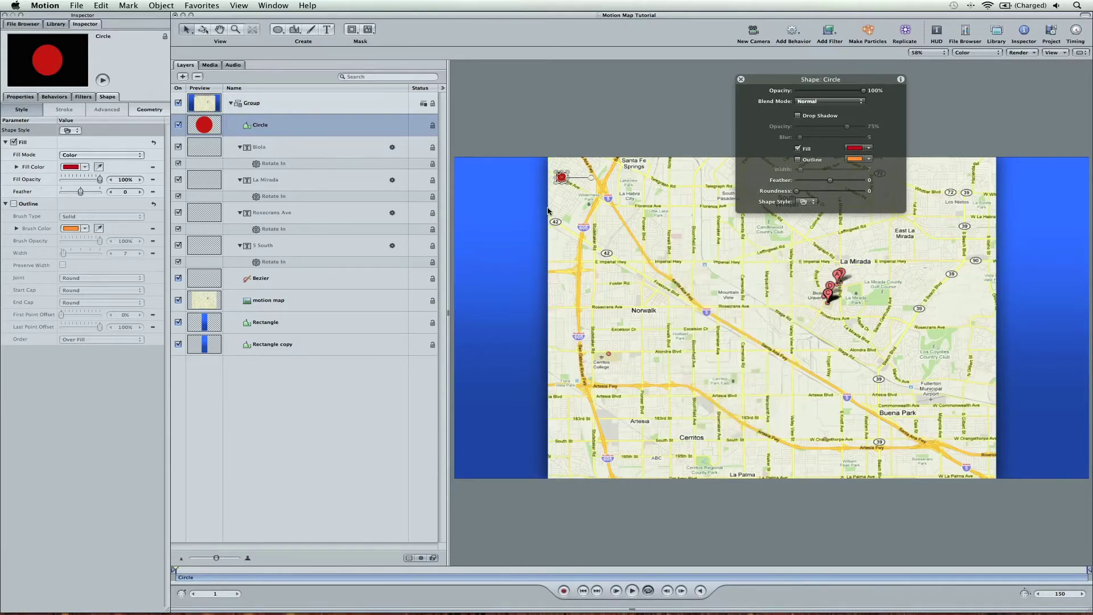
pyautogui.click(561, 128)
pyautogui.click(562, 179)
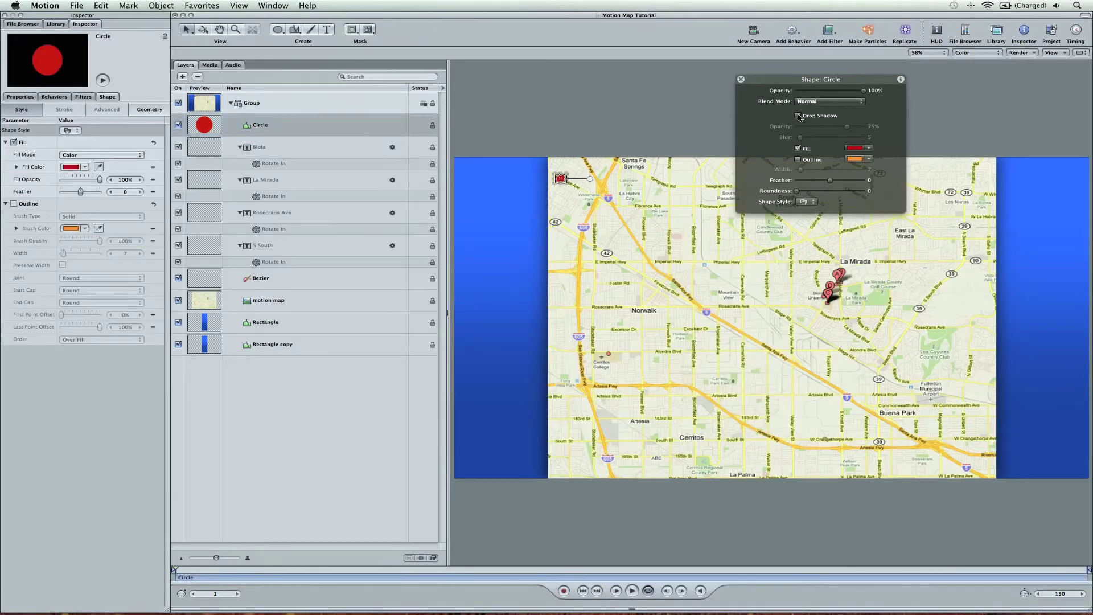
pyautogui.click(663, 122)
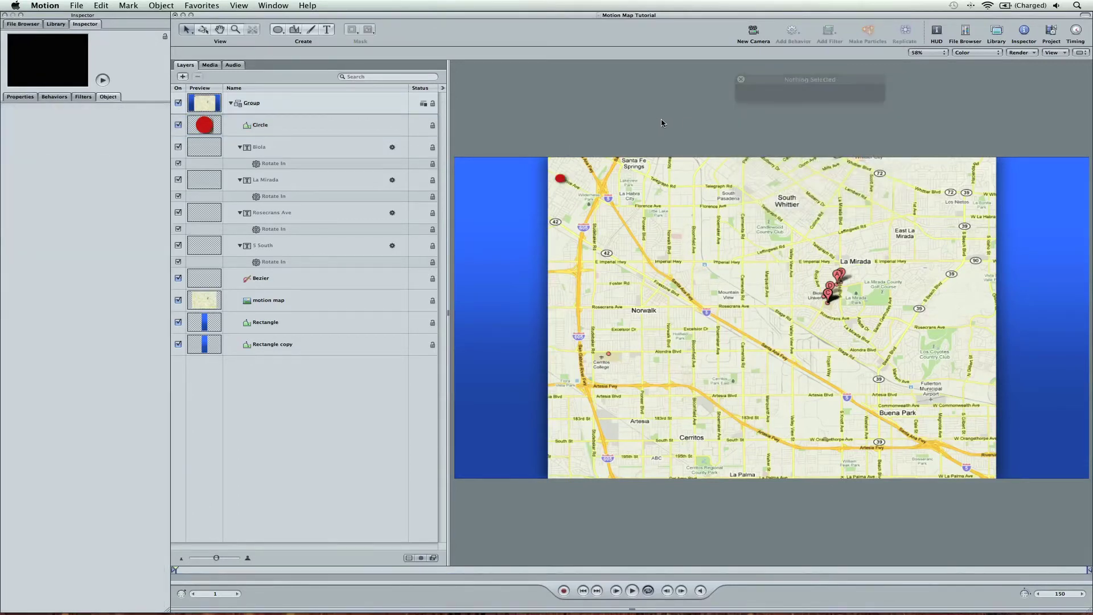
# Duplicate the red circle and place the copy at the route's end near Biola.
pyautogui.click(561, 179)
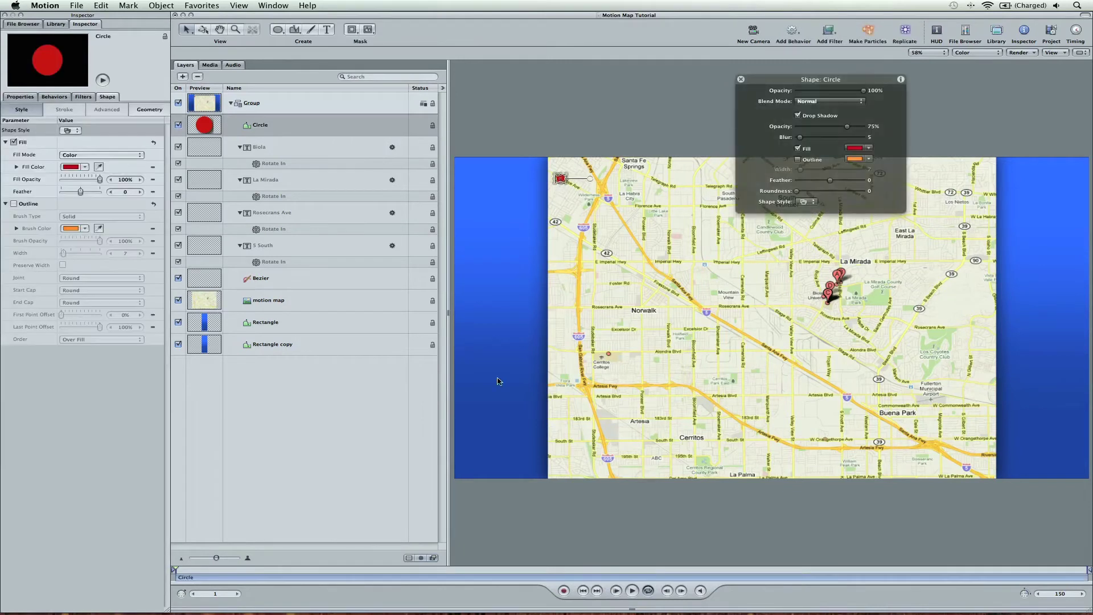
pyautogui.press('super+d')
pyautogui.moveTo(561, 178); pyautogui.dragTo(839, 294)
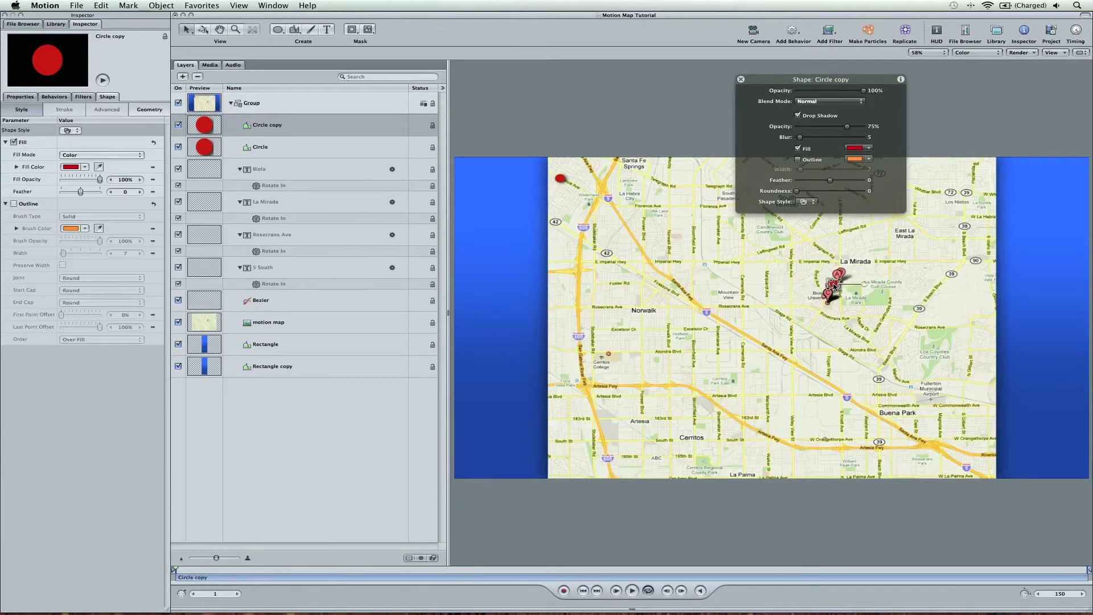
# Play the animation to preview both dots, then rewind to frame 17.
pyautogui.click(462, 541)
pyautogui.press('space')
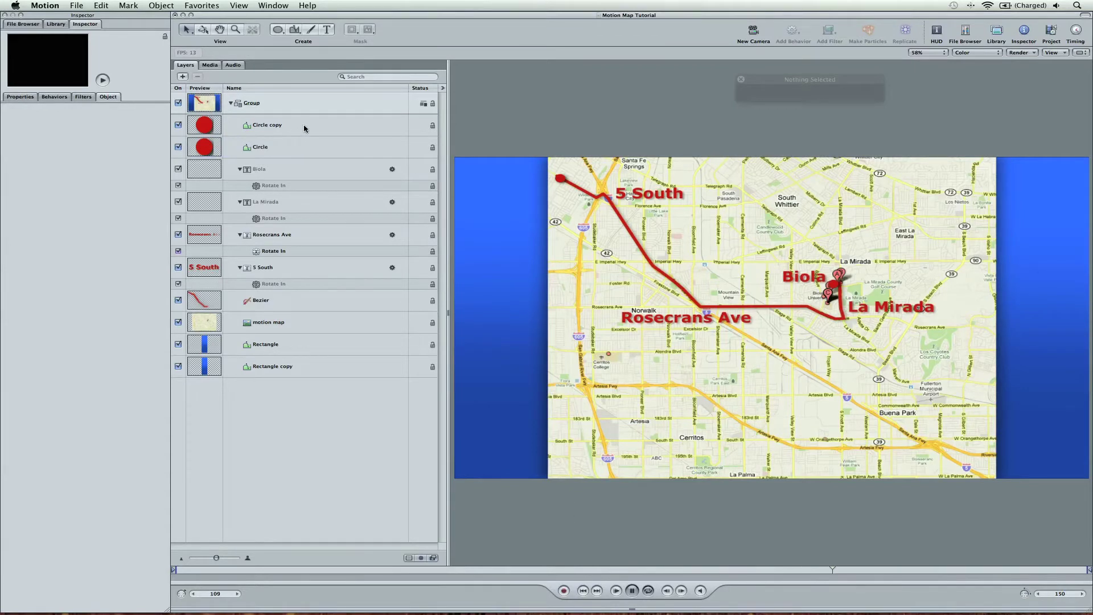
pyautogui.click(832, 286)
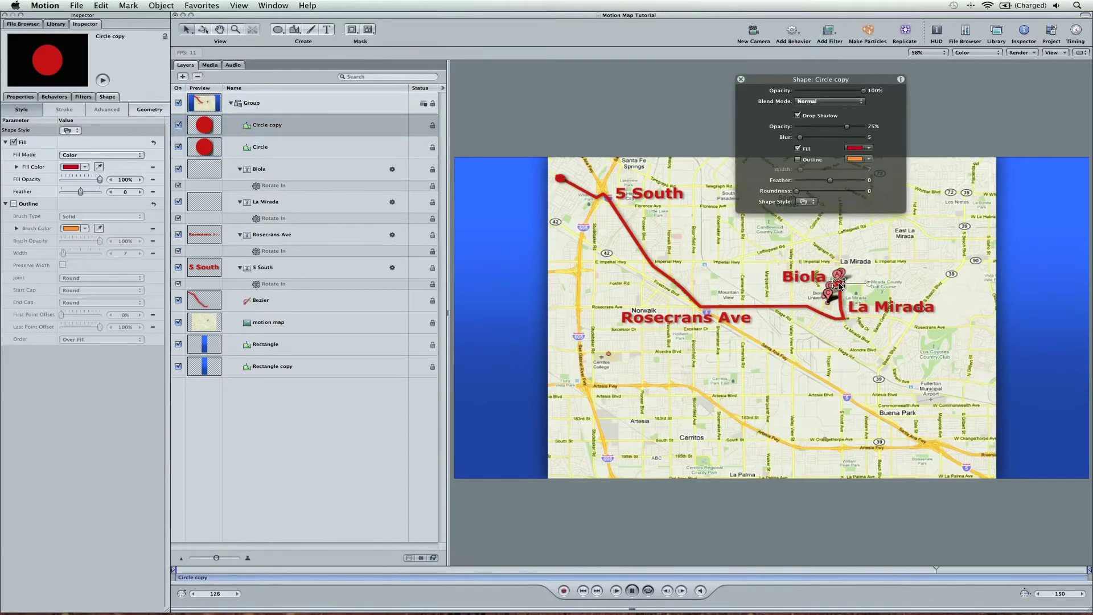
pyautogui.click(754, 543)
pyautogui.press('space')
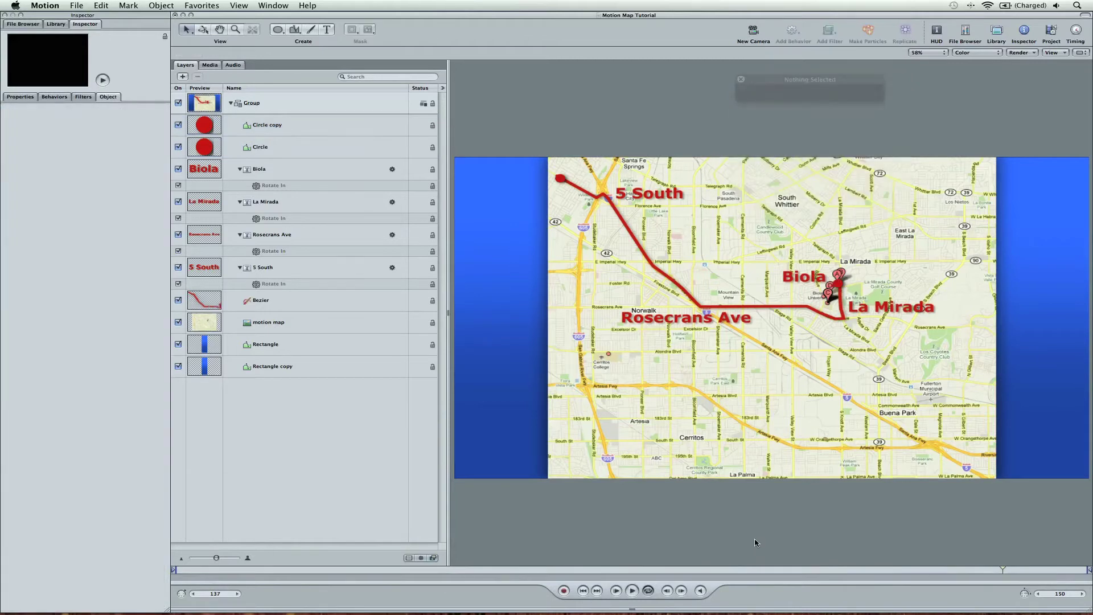
pyautogui.moveTo(521, 572); pyautogui.dragTo(273, 575)
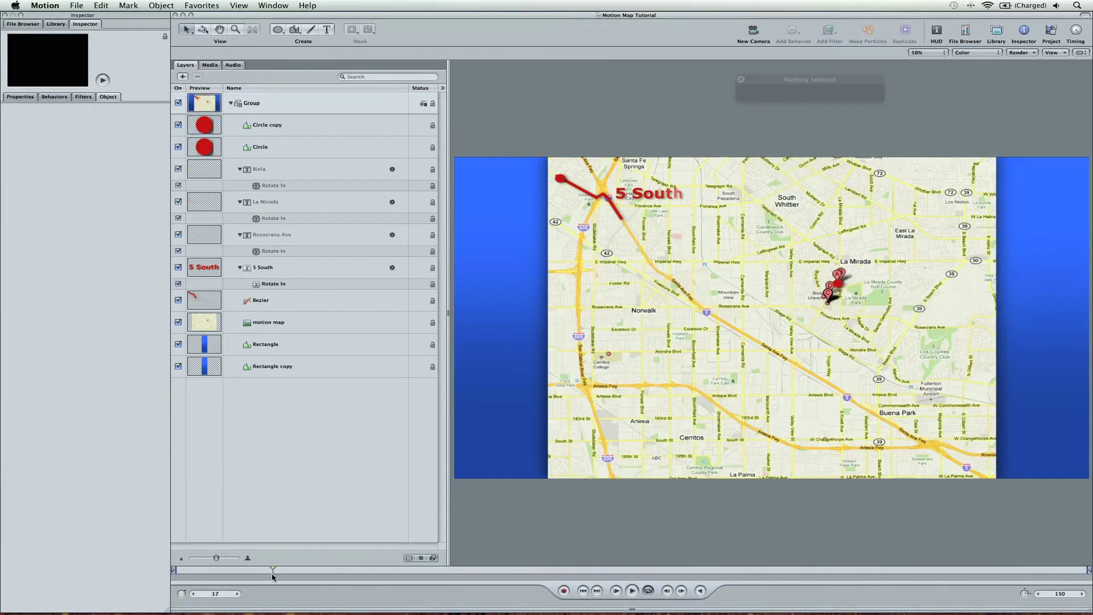
# Lower the drop shadow opacity of Circle and Circle copy from 75% to 26%.
pyautogui.click(562, 182)
pyautogui.keyDown('shift'); pyautogui.click(290, 125); pyautogui.keyUp('shift')
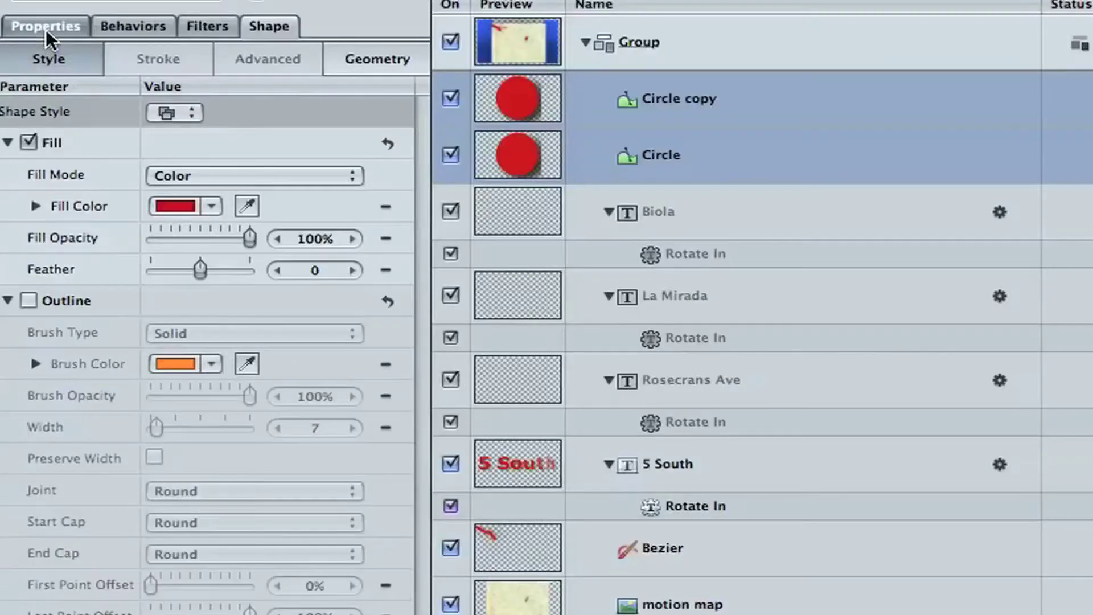
pyautogui.click(46, 29)
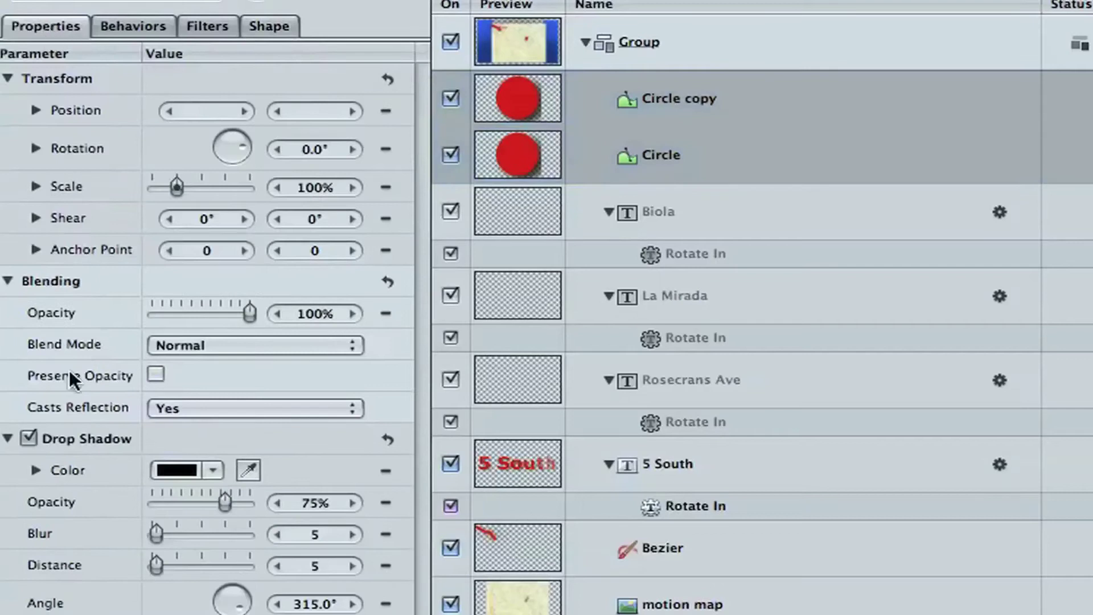
pyautogui.moveTo(197, 496); pyautogui.dragTo(177, 499)
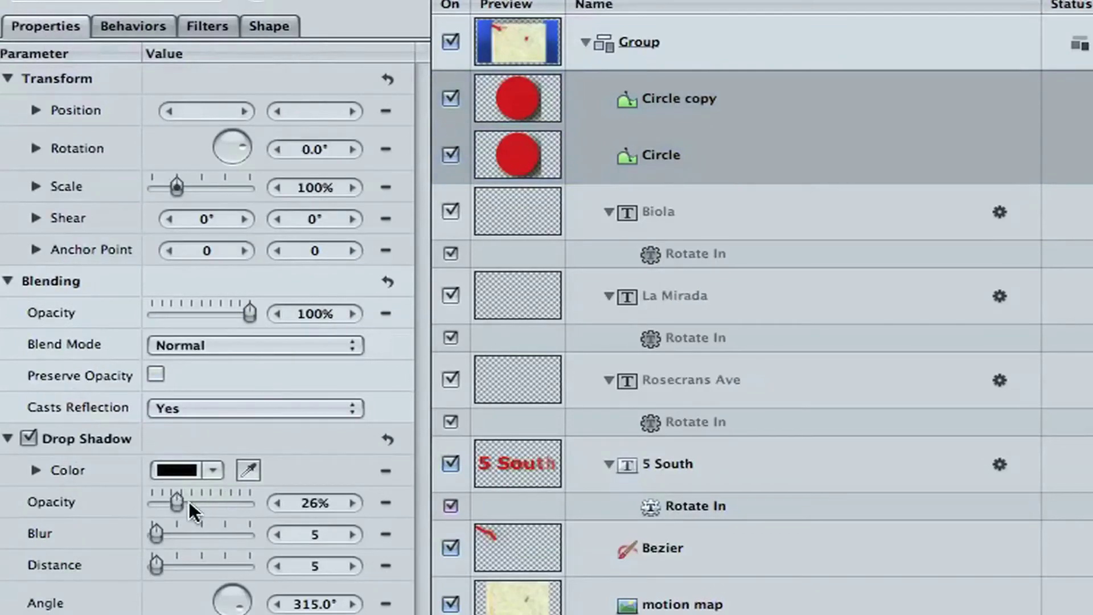
pyautogui.click(1092, 614)
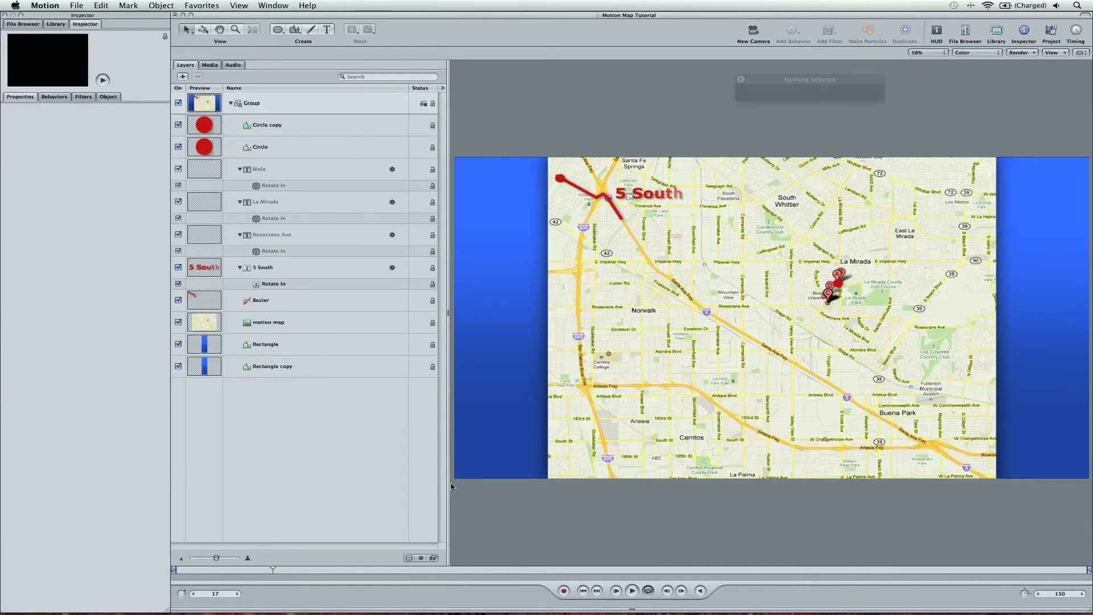
pyautogui.click(312, 329)
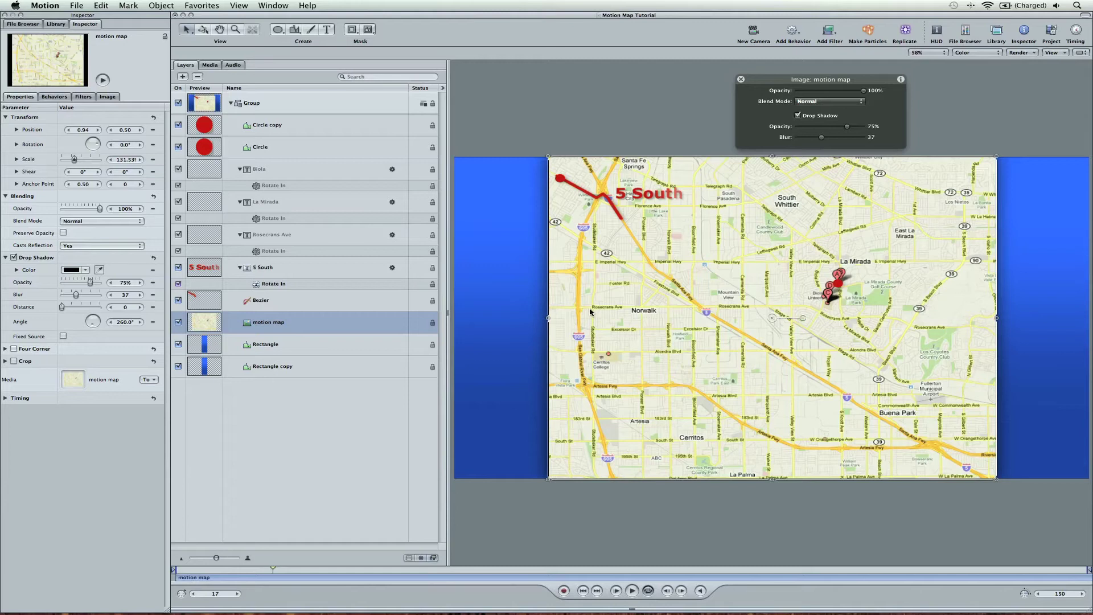
pyautogui.click(502, 176)
# Hide and collapse the map Group, then add a new empty Group 1.
pyautogui.click(499, 114)
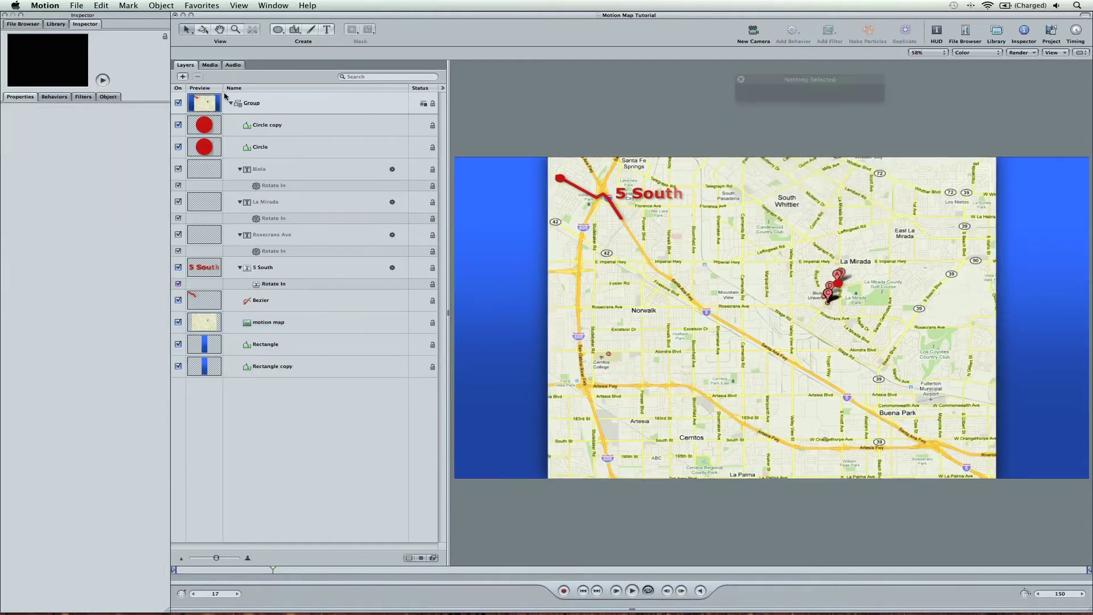
pyautogui.click(179, 103)
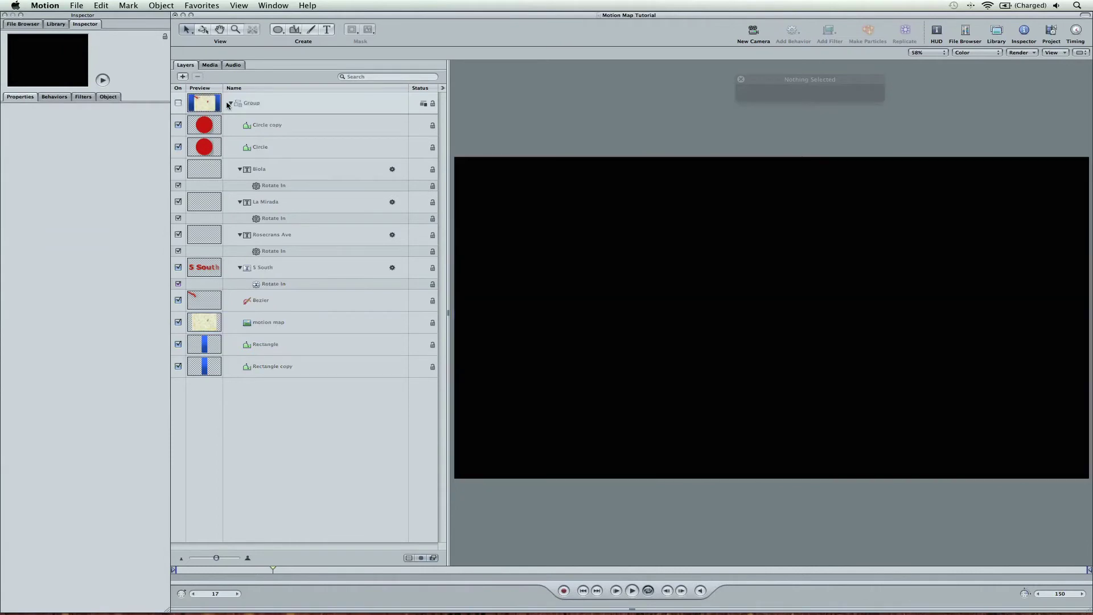
pyautogui.click(229, 104)
pyautogui.click(183, 76)
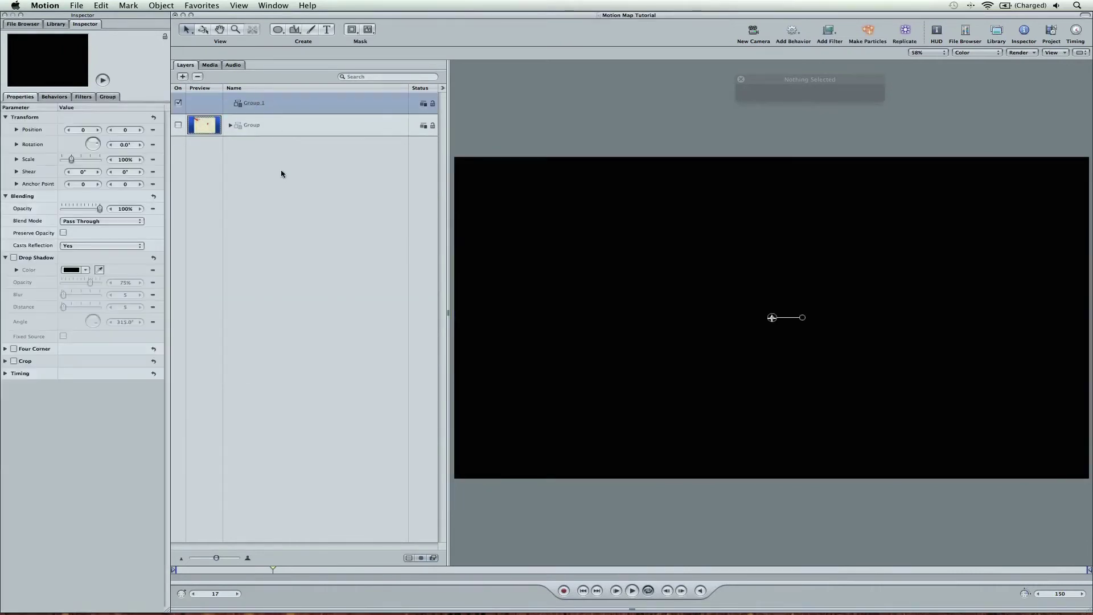
# Draw a tall rectangle, Rectangle 1, in the new group and select it.
pyautogui.moveTo(278, 30); pyautogui.dragTo(277, 40)
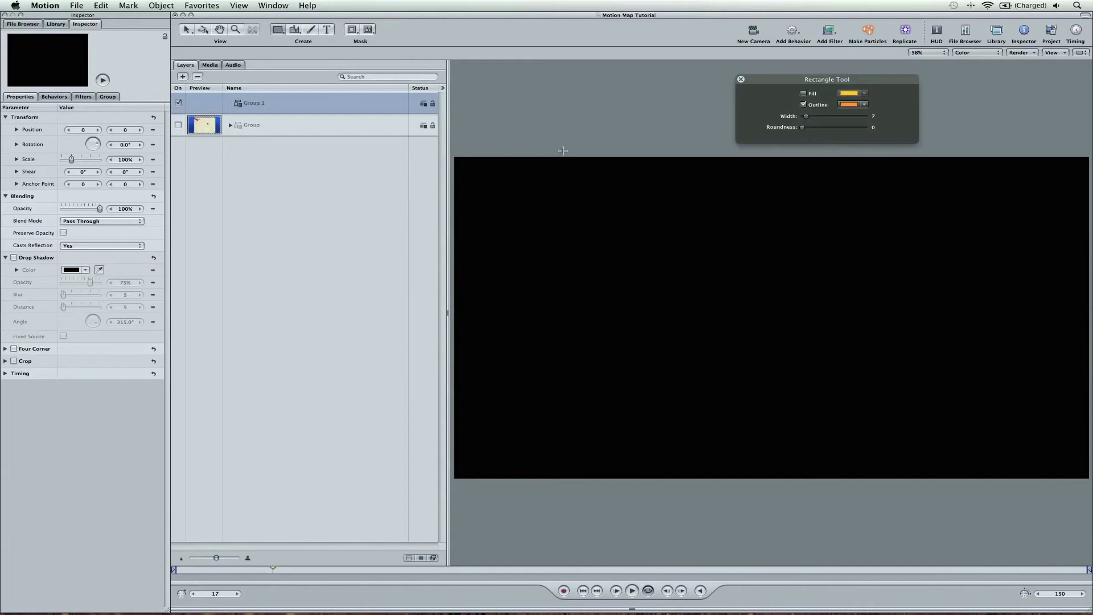
pyautogui.moveTo(562, 150)
pyautogui.mouseDown()
pyautogui.moveTo(715, 410)
pyautogui.moveTo(712, 483)
pyautogui.moveTo(698, 484)
pyautogui.mouseUp()
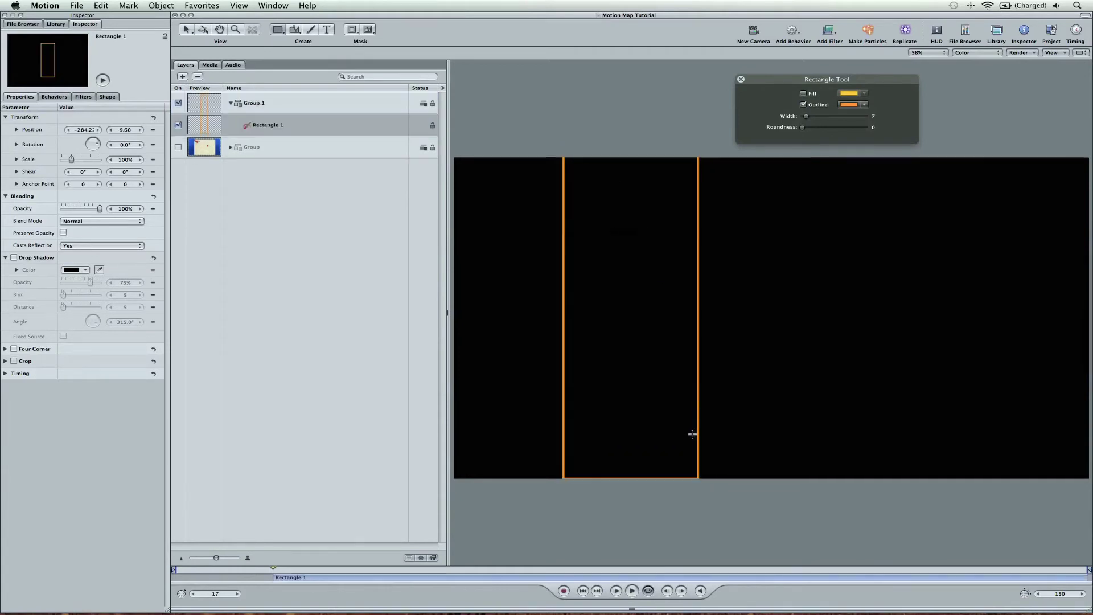
pyautogui.press('s')
pyautogui.click(337, 105)
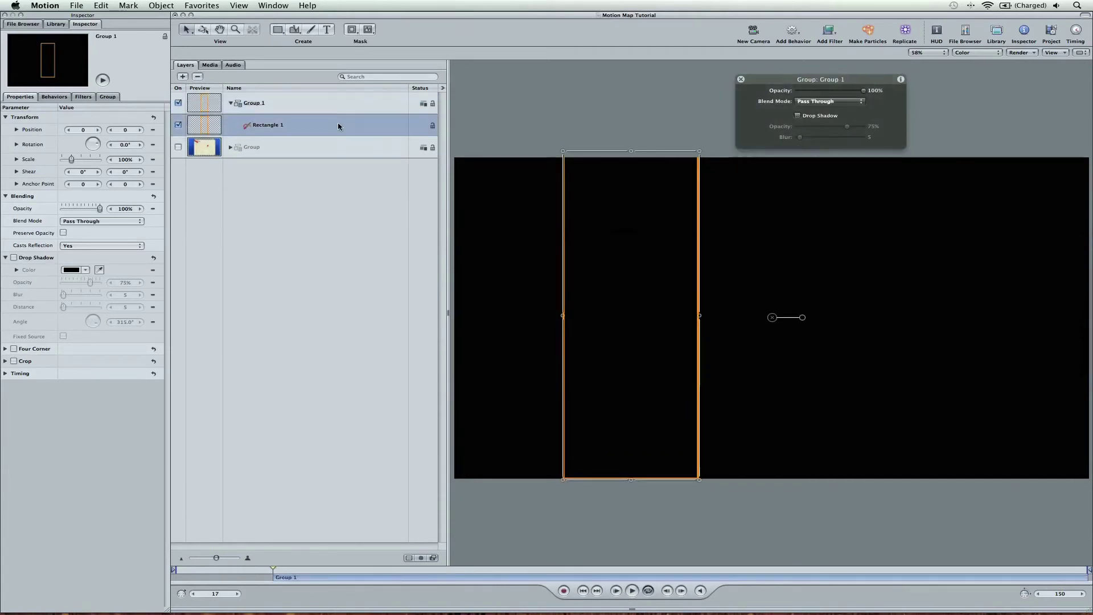
pyautogui.click(338, 126)
# Turn on Rectangle 1's fill and set its Fill Mode to Gradient.
pyautogui.click(798, 148)
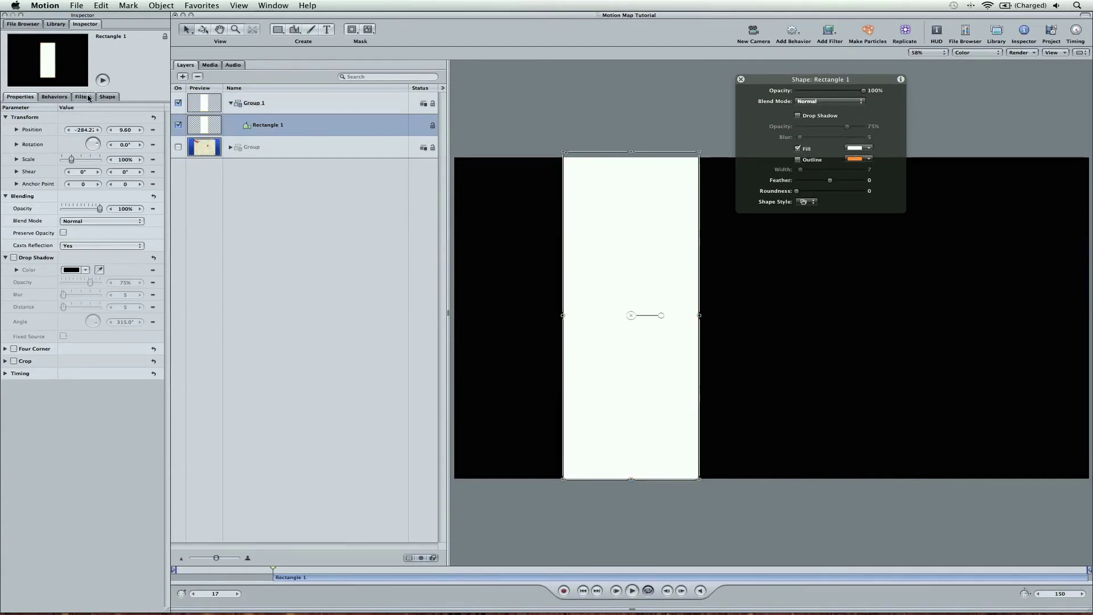
pyautogui.click(106, 97)
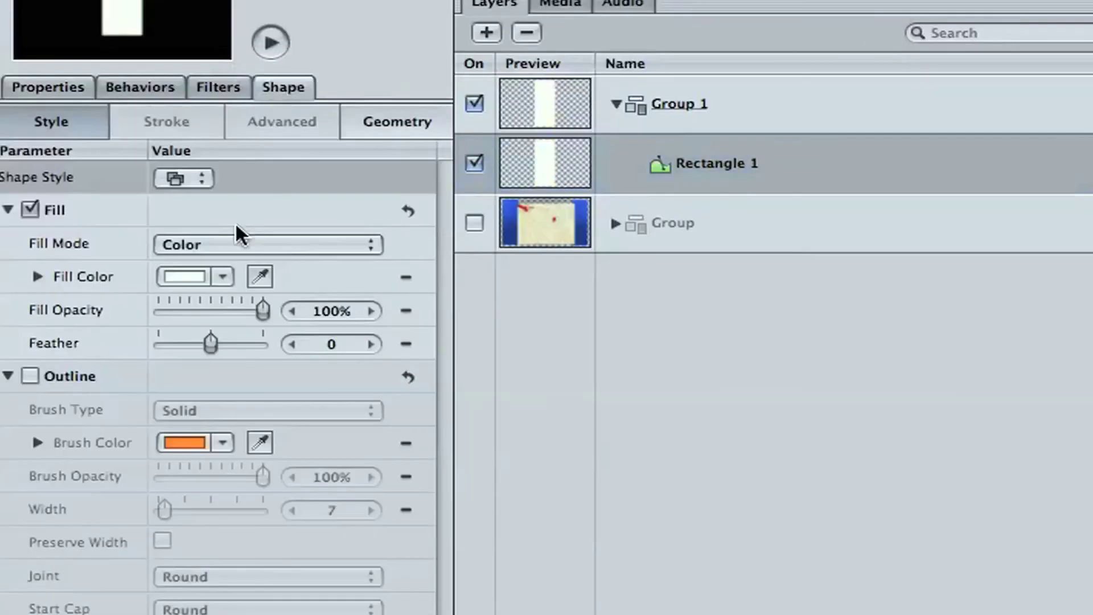
pyautogui.click(225, 243)
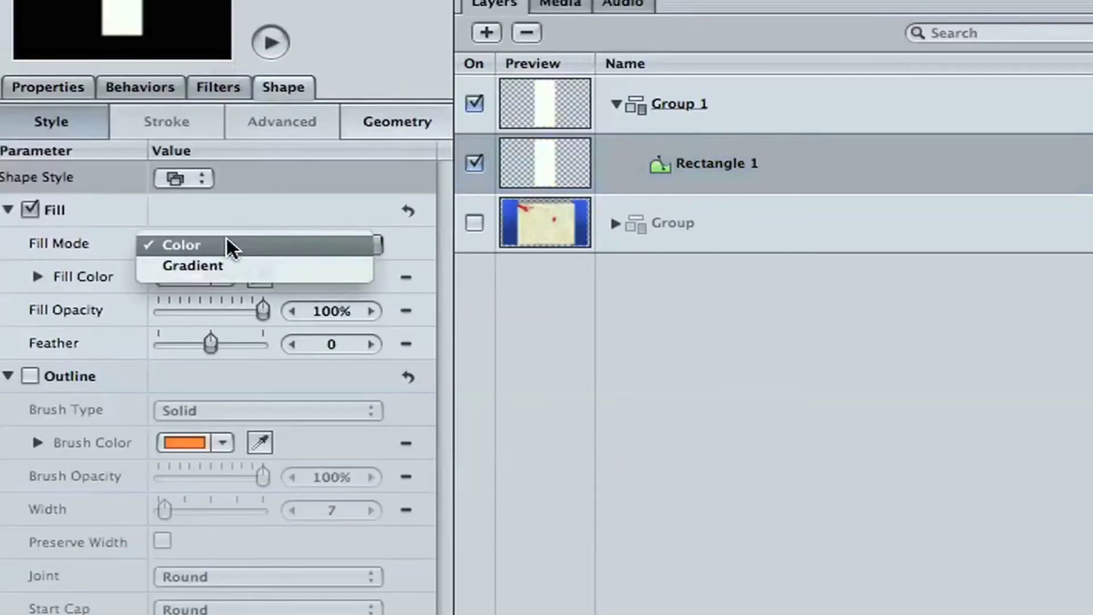
pyautogui.click(227, 265)
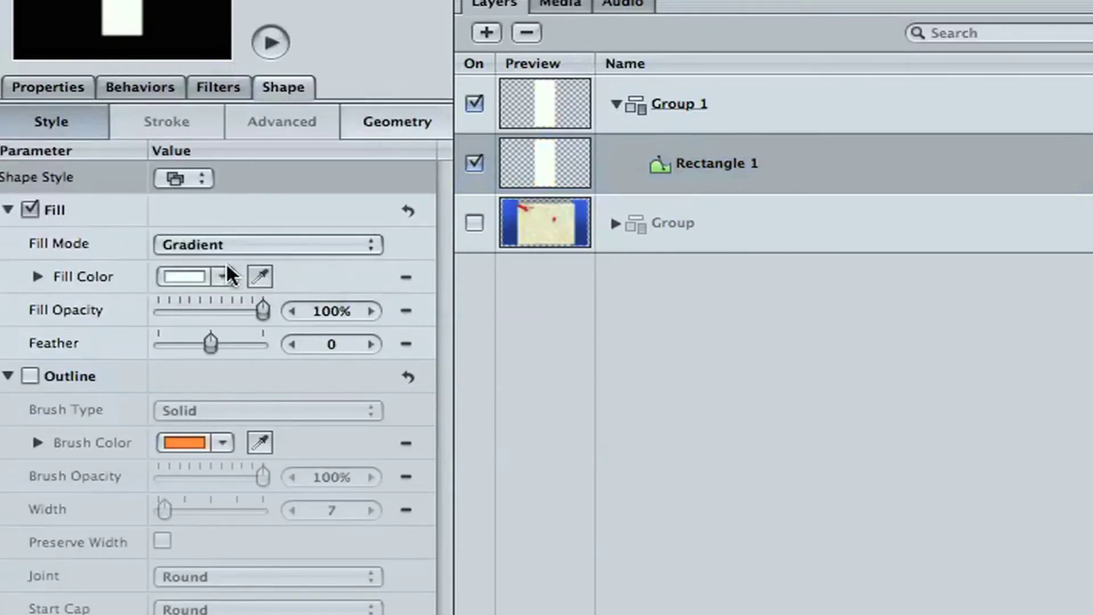
pyautogui.click(37, 277)
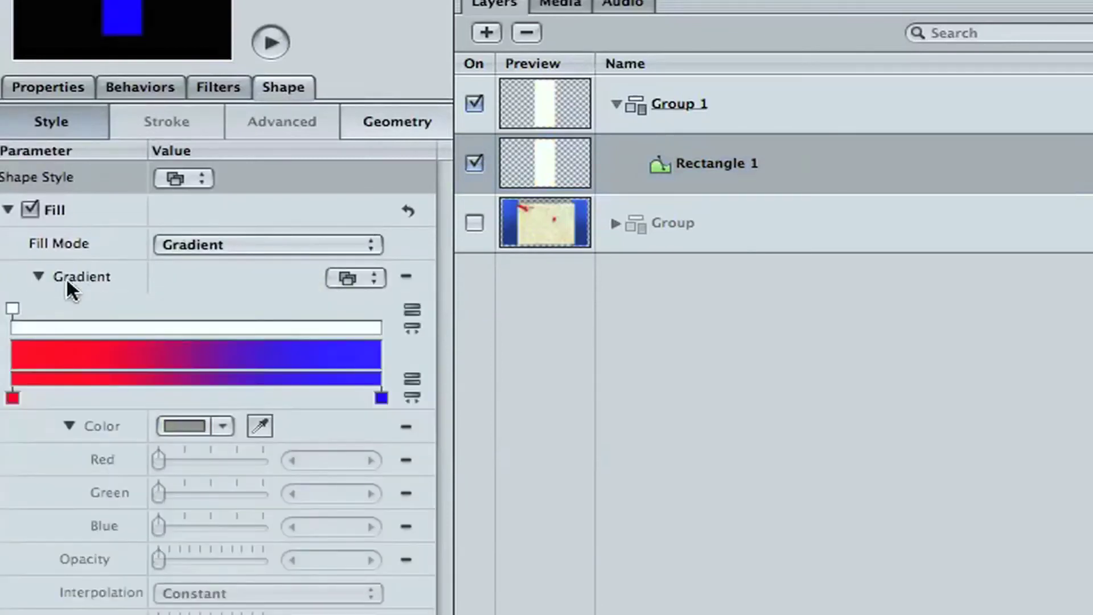
# Recolour the gradient stops: bright blue for the first, a darker blue for the second.
pyautogui.click(12, 397)
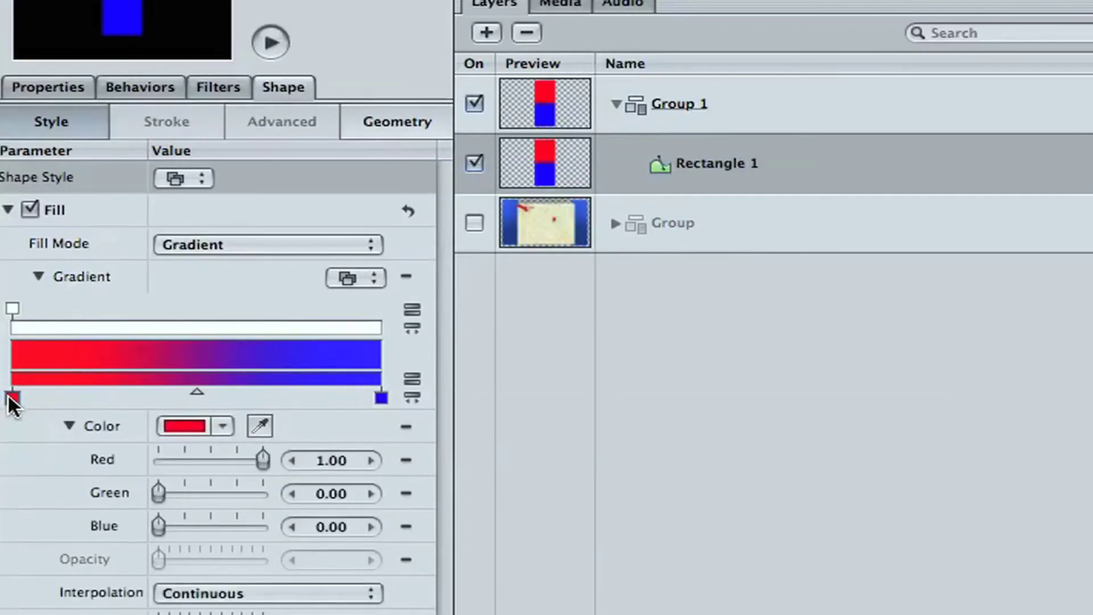
pyautogui.click(184, 426)
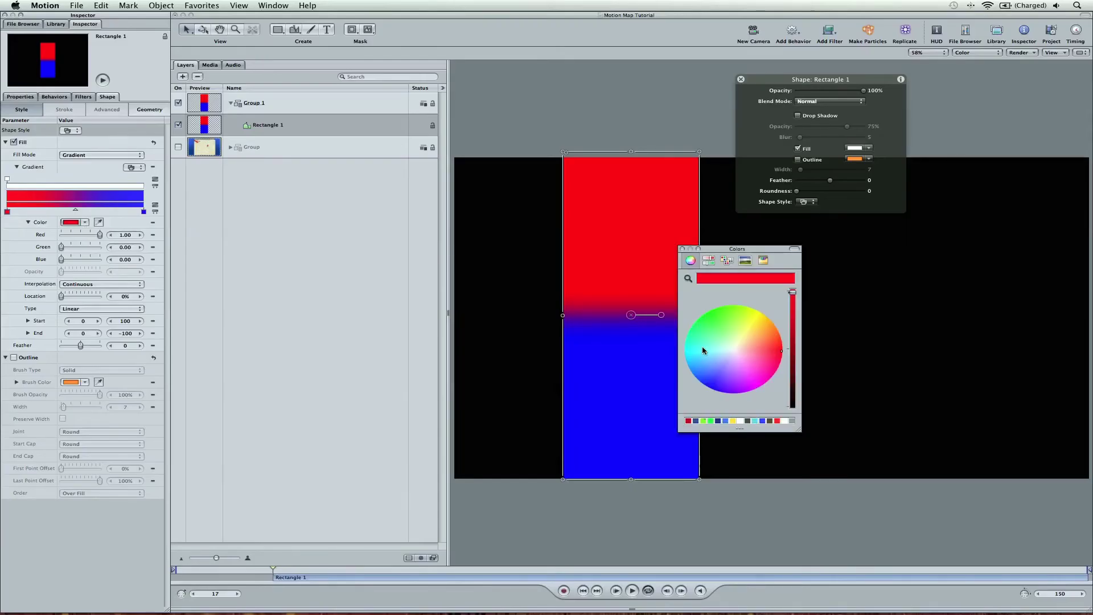
pyautogui.moveTo(740, 248); pyautogui.dragTo(355, 225)
pyautogui.moveTo(330, 327); pyautogui.dragTo(317, 358)
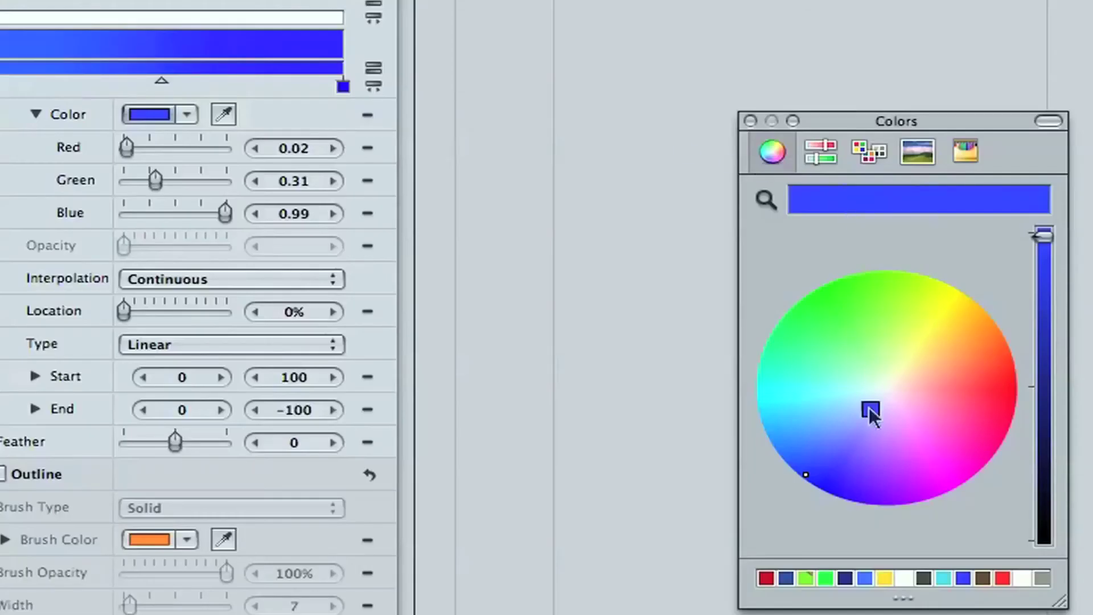
pyautogui.moveTo(870, 409); pyautogui.dragTo(868, 573)
pyautogui.moveTo(962, 577); pyautogui.dragTo(962, 577)
pyautogui.click(343, 86)
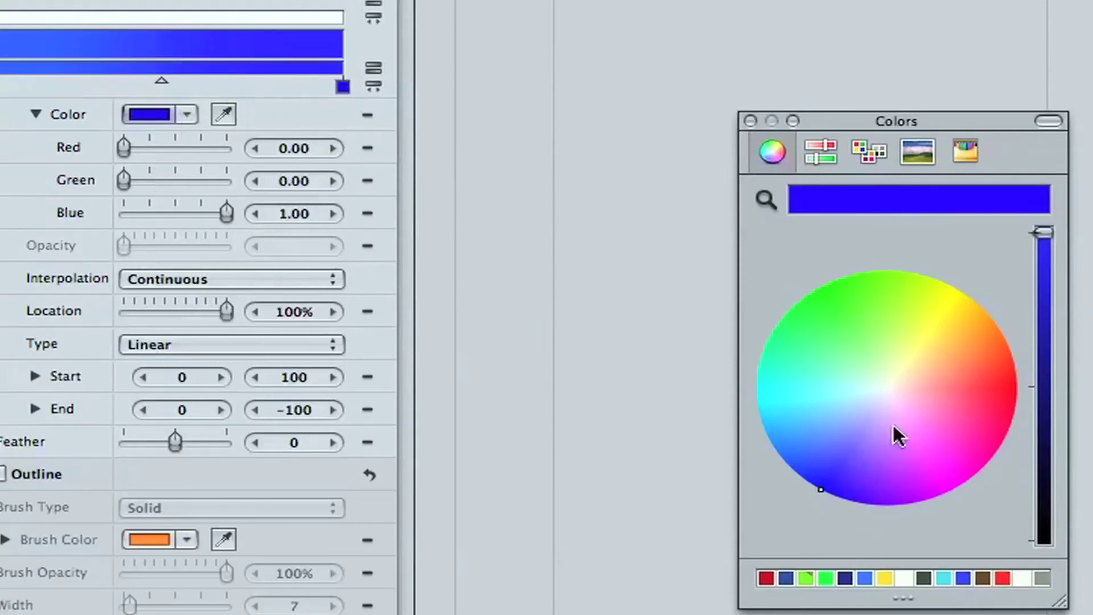
pyautogui.click(962, 578)
pyautogui.moveTo(1040, 248); pyautogui.dragTo(1041, 342)
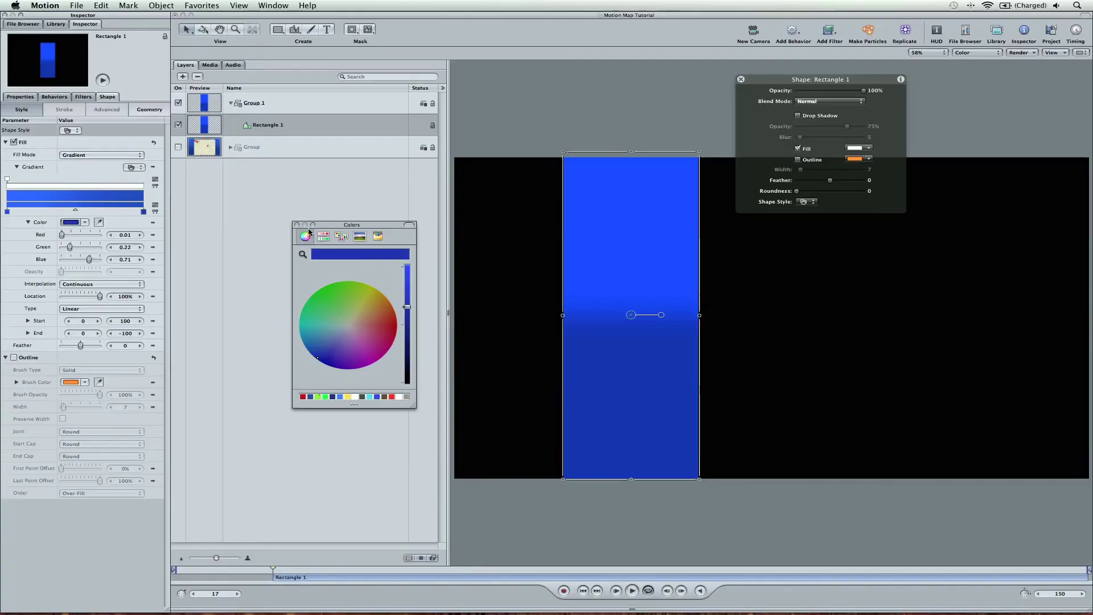
# Drag Rectangle 1's on-canvas gradient handles toward its top and bottom to stretch the blend.
pyautogui.click(296, 224)
pyautogui.rightClick(617, 299)
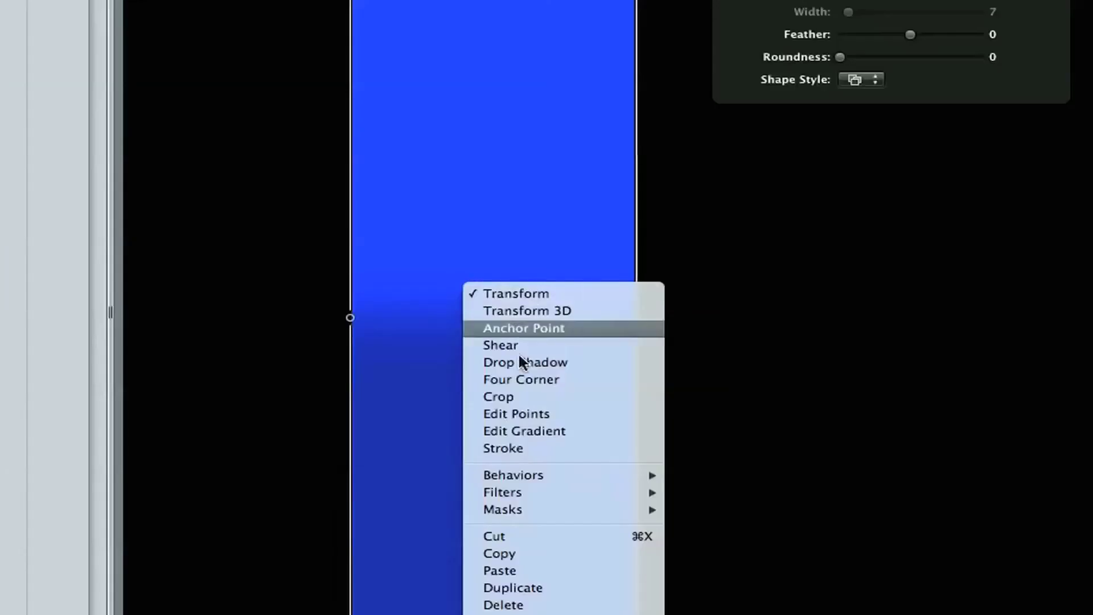
pyautogui.click(516, 431)
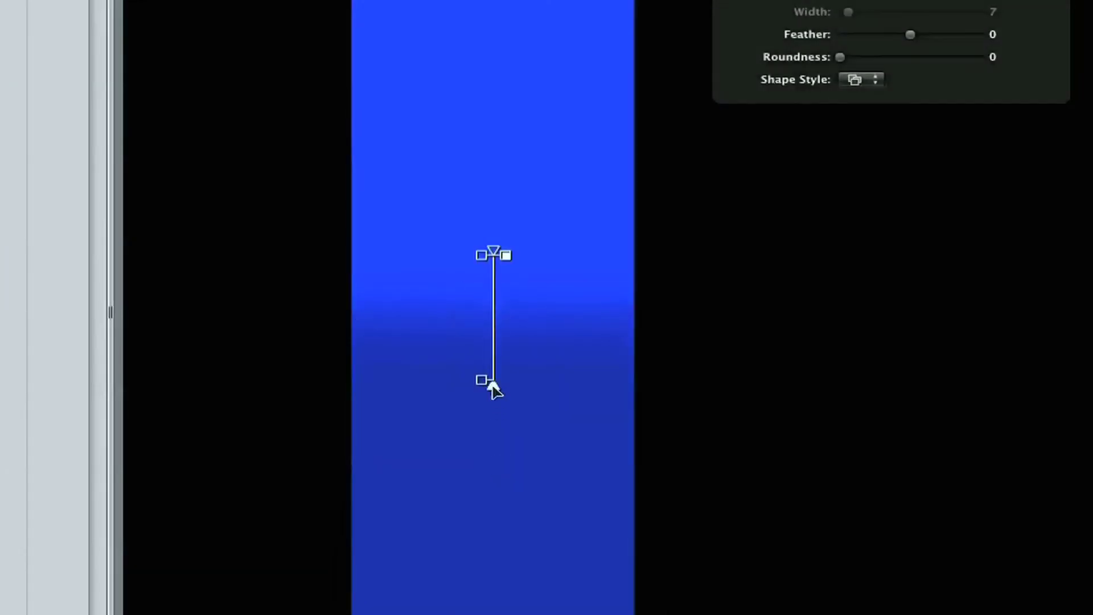
pyautogui.moveTo(492, 382); pyautogui.dragTo(493, 564)
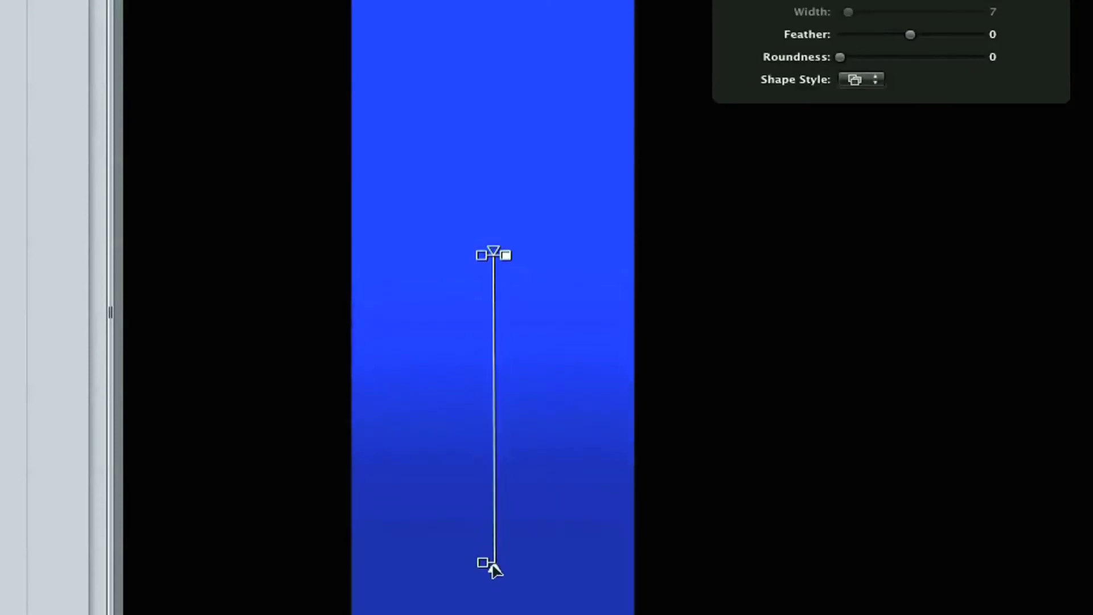
pyautogui.moveTo(495, 251); pyautogui.dragTo(495, 140)
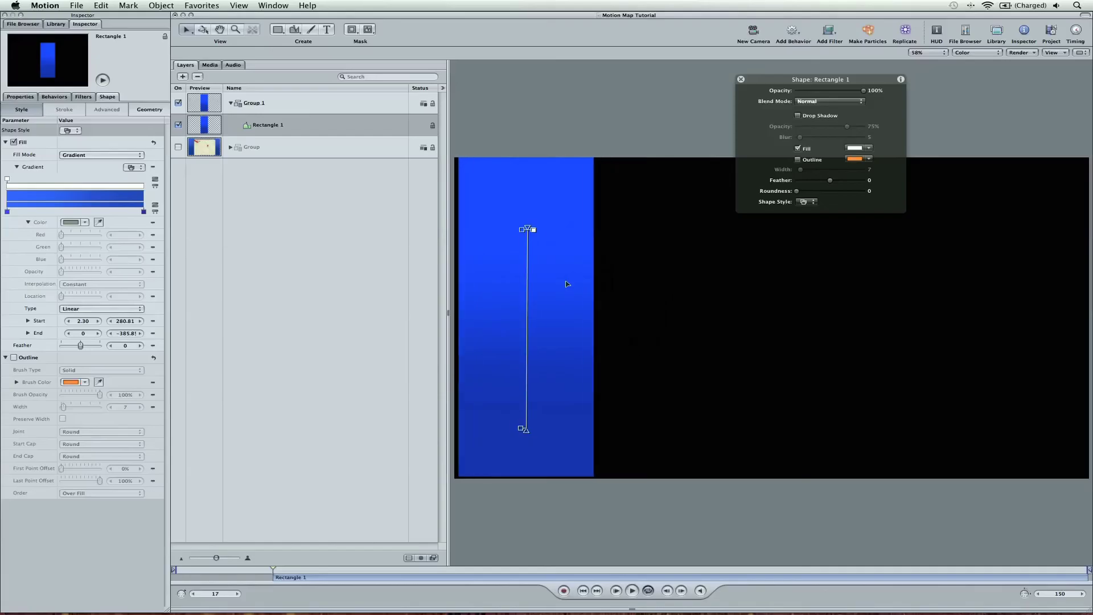
# Duplicate Rectangle 1 and move the copy to the canvas's right edge.
pyautogui.click(609, 134)
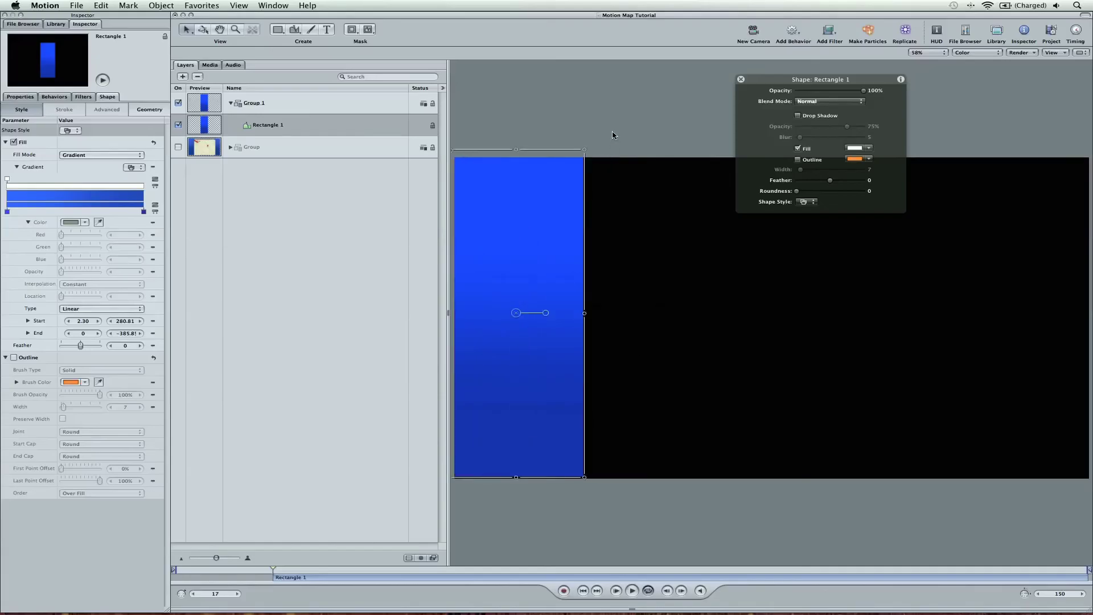
pyautogui.click(566, 217)
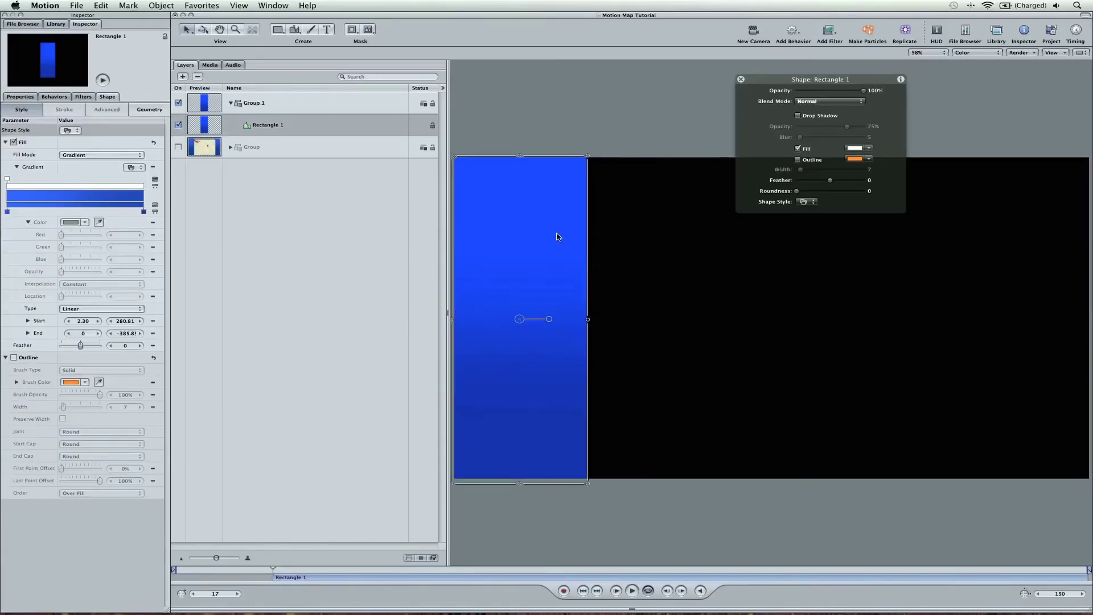
pyautogui.press('super+d')
pyautogui.moveTo(520, 243); pyautogui.dragTo(1028, 234)
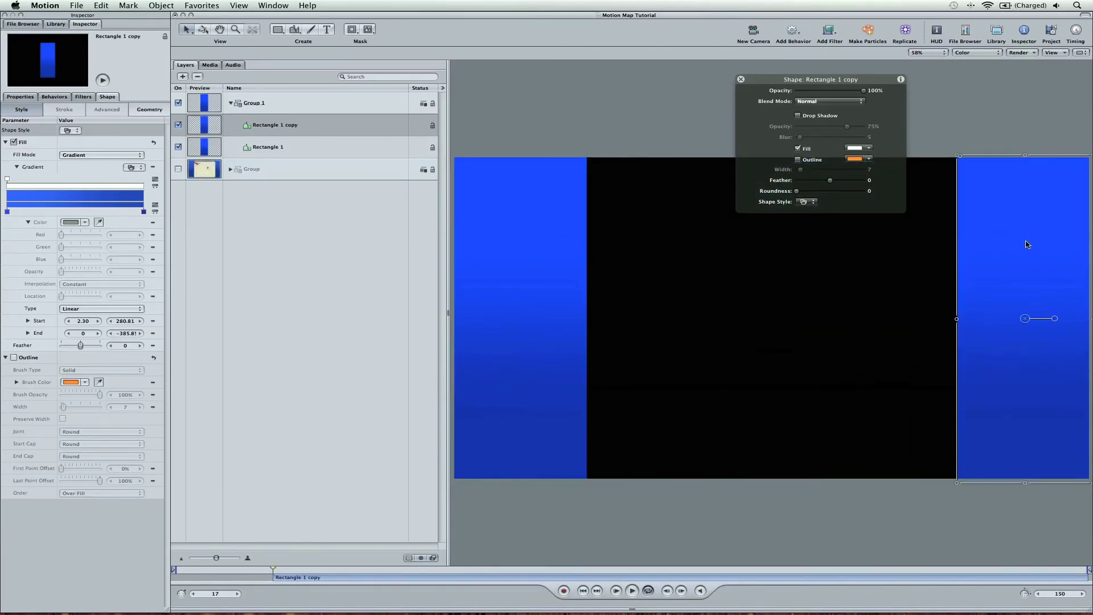
pyautogui.click(660, 132)
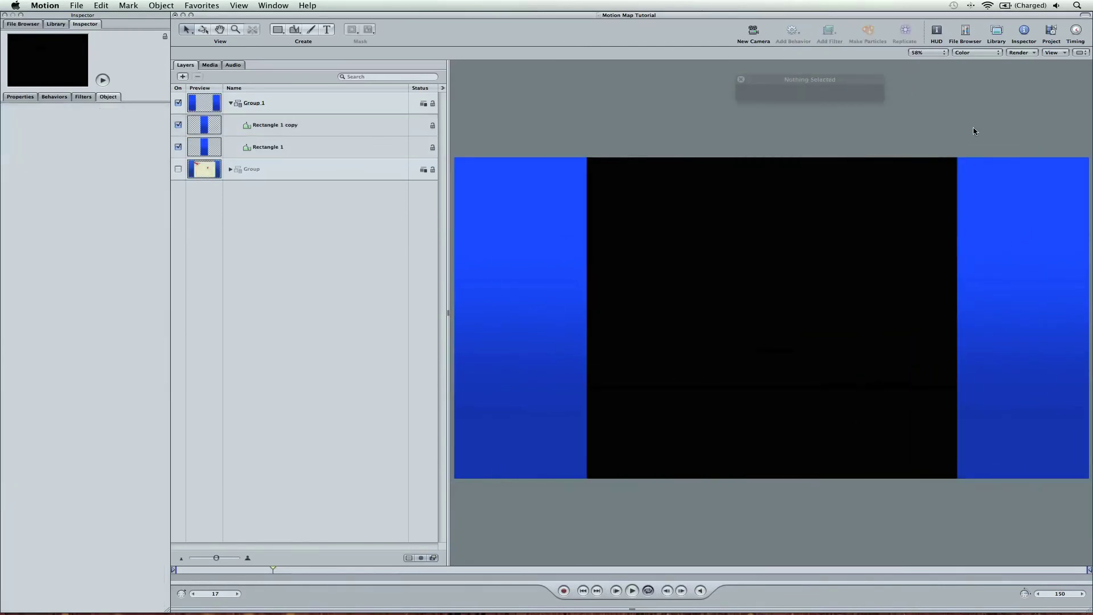